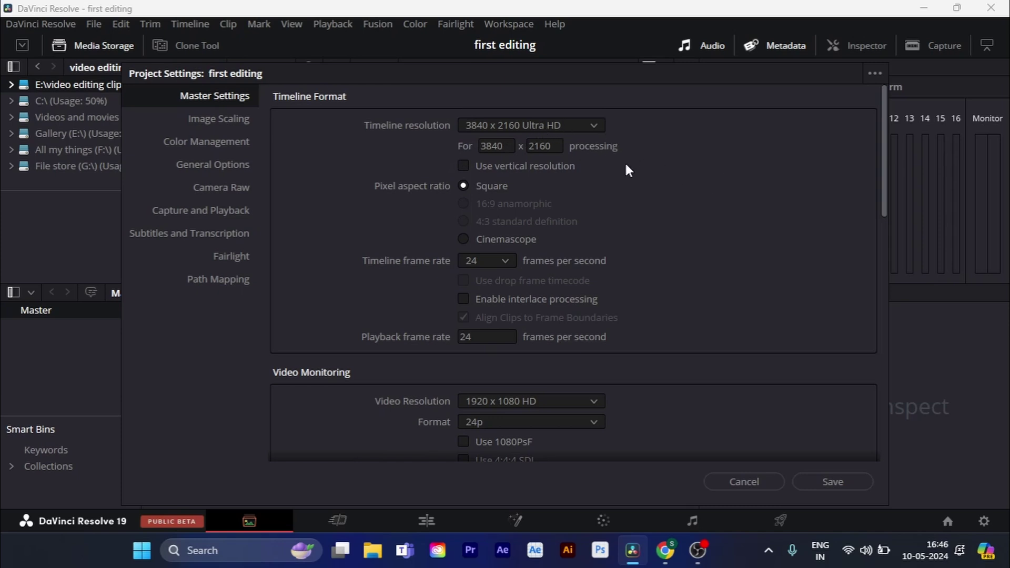
# Step: Set the project's timeline resolution to 1920 x 1080 HD and save the project settings
pyautogui.click(592, 126)
pyautogui.click(724, 207)
pyautogui.click(588, 124)
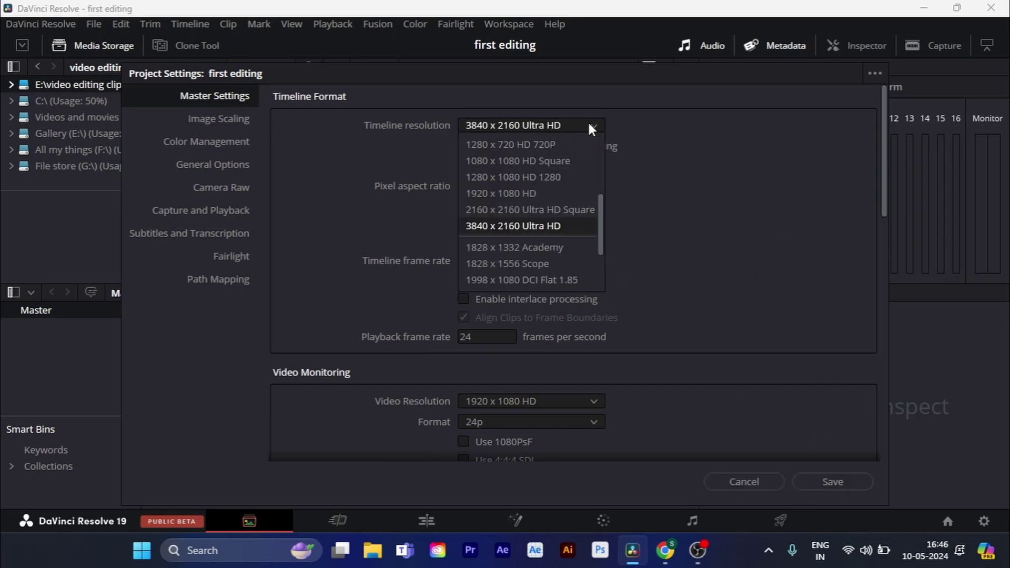
pyautogui.click(544, 193)
pyautogui.click(827, 481)
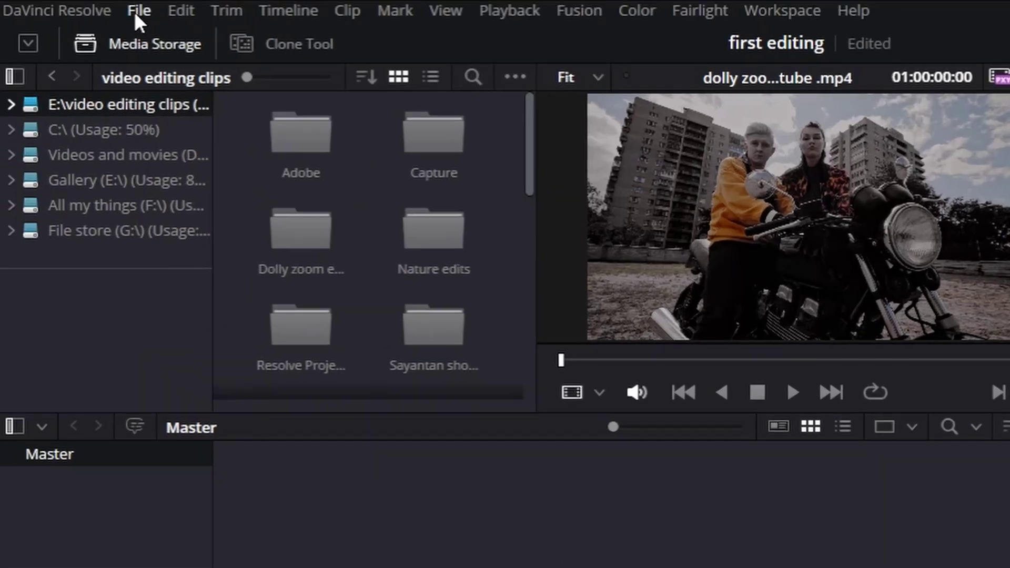
# Step: Import the four media files listed under Today in the Downloads folder into the media pool
pyautogui.click(90, 24)
pyautogui.moveTo(207, 297)
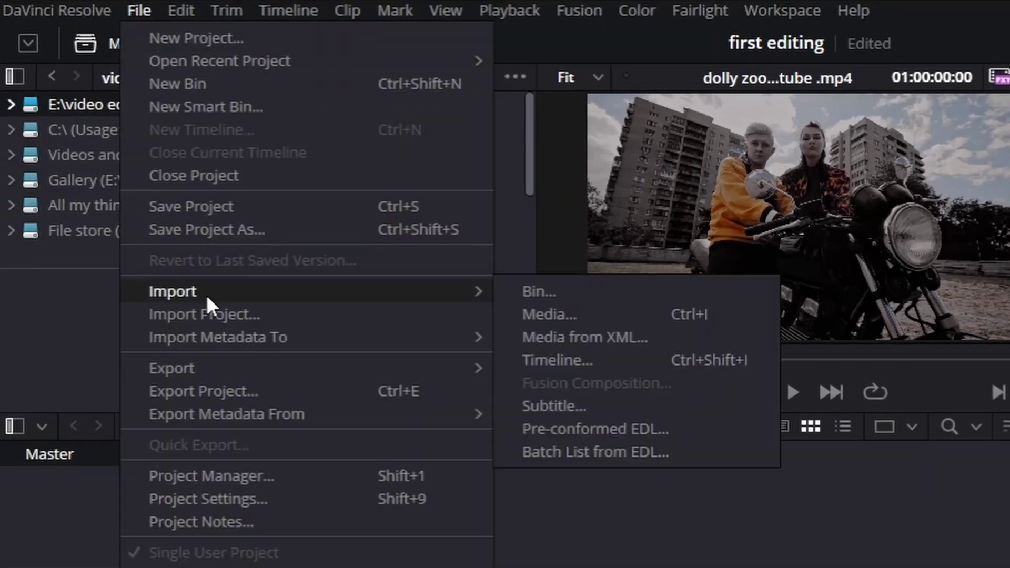
pyautogui.click(547, 314)
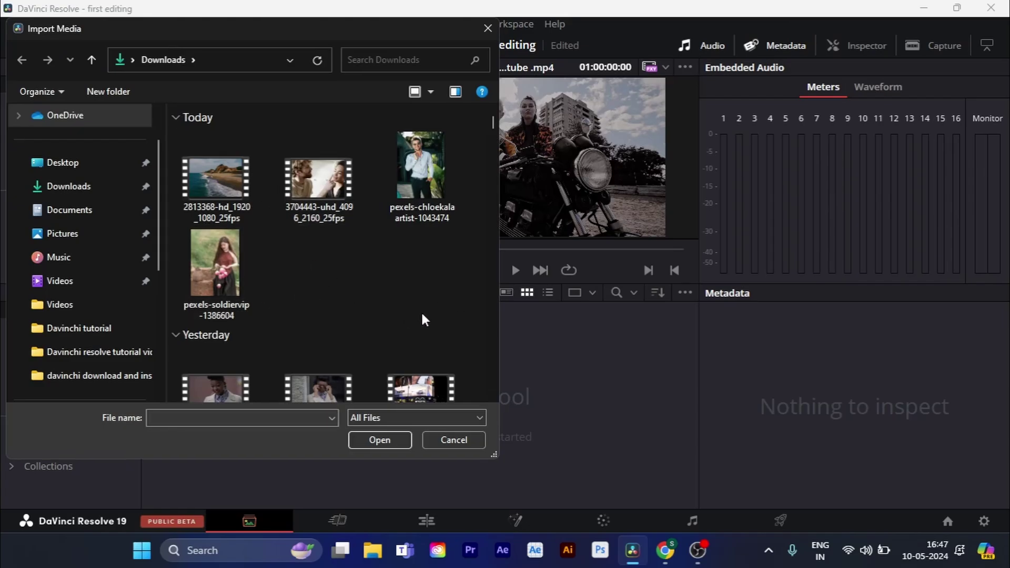
pyautogui.moveTo(421, 314); pyautogui.dragTo(192, 147)
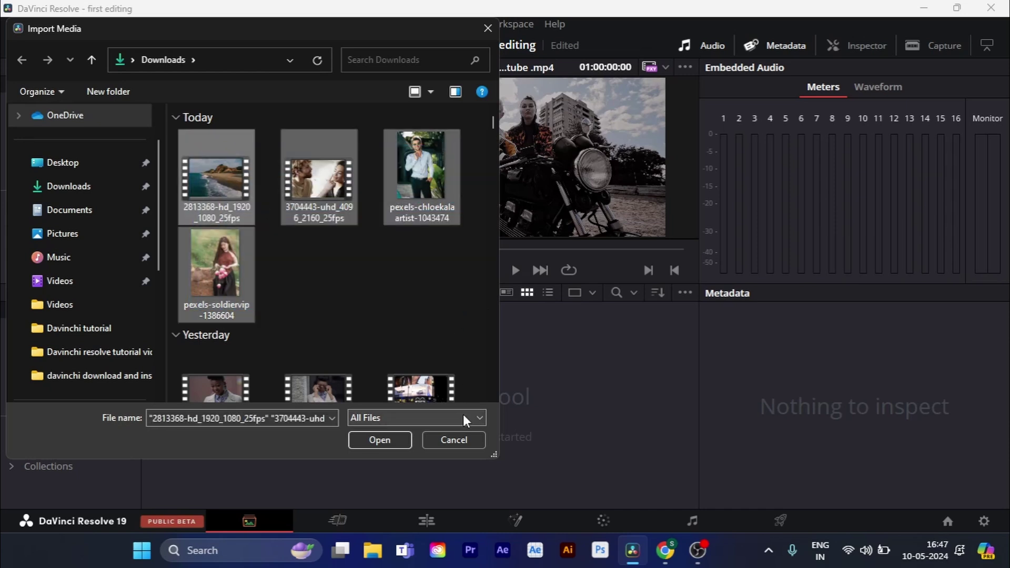
pyautogui.click(397, 442)
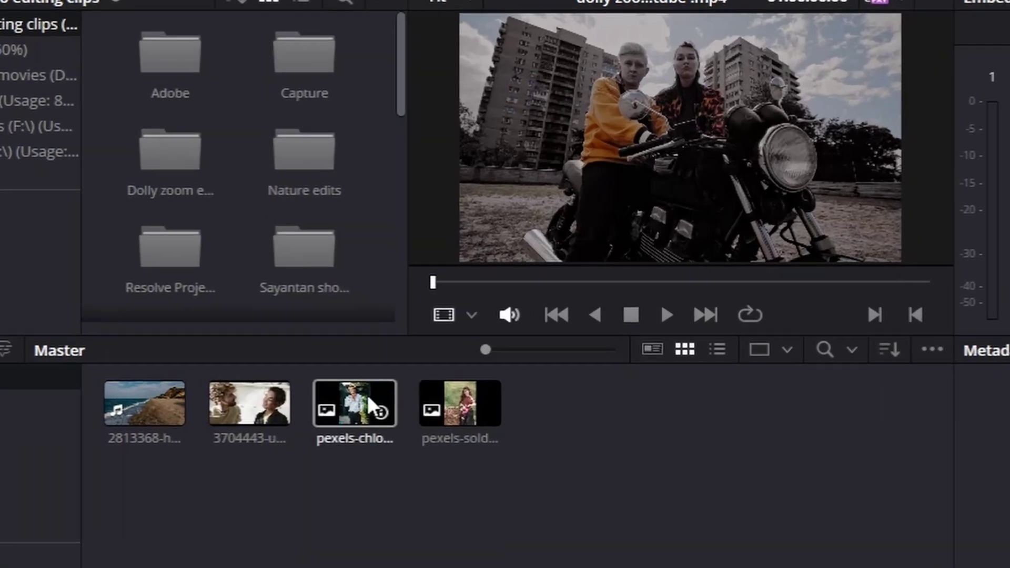
# Step: Preview the two imported portrait photos in the viewer
pyautogui.click(306, 326)
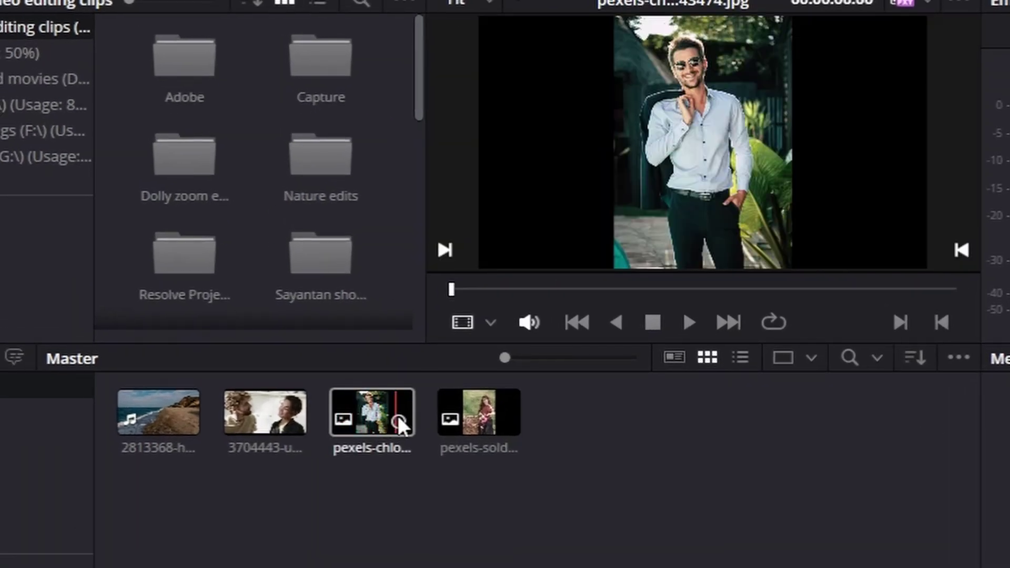
pyautogui.click(460, 429)
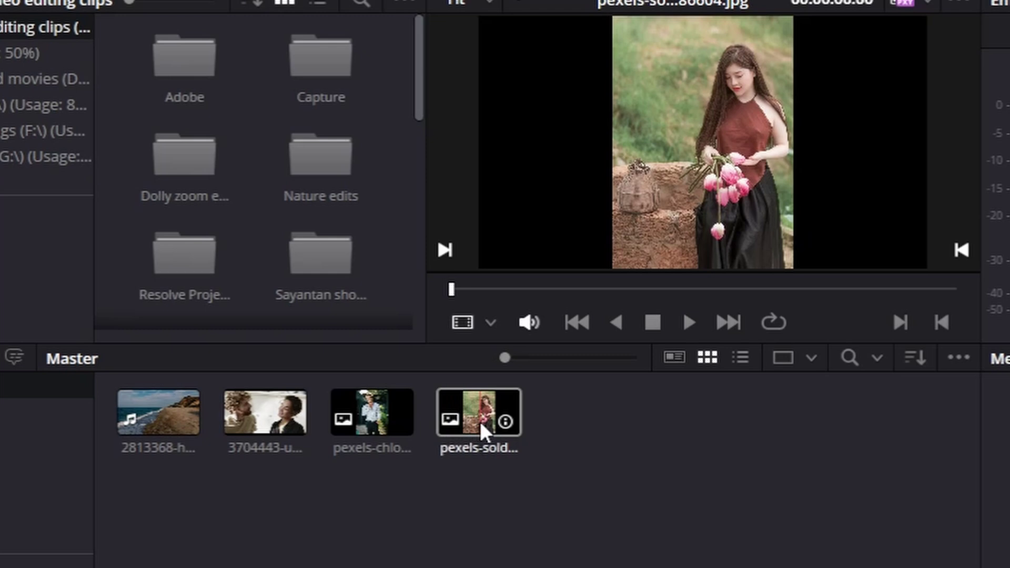
pyautogui.click(363, 413)
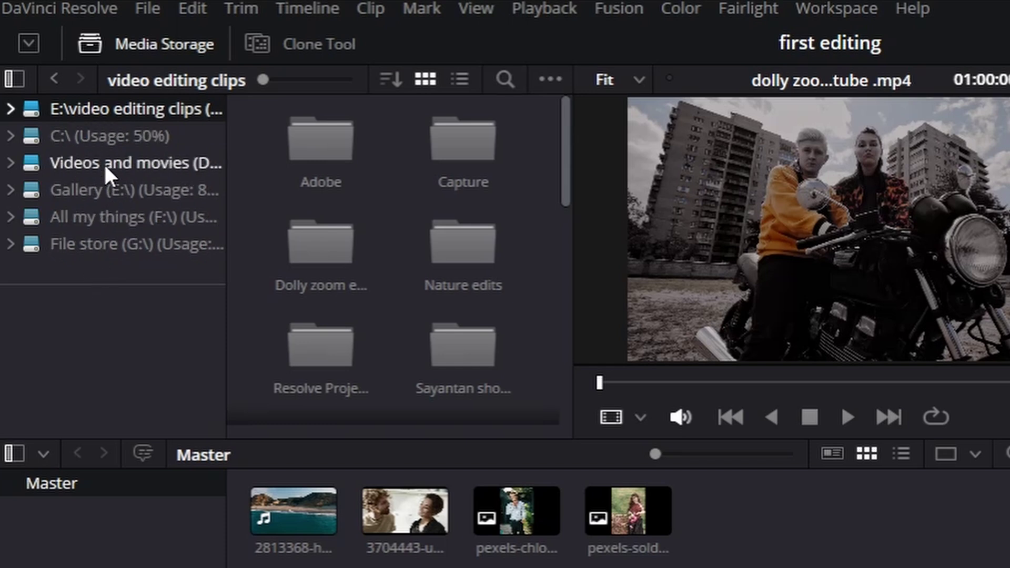
# Step: Add the cineamtic dolly zoom.mp4 clip from the Dolly zoom effects folder in E:\video editing clips to the media pool
pyautogui.doubleClick(140, 109)
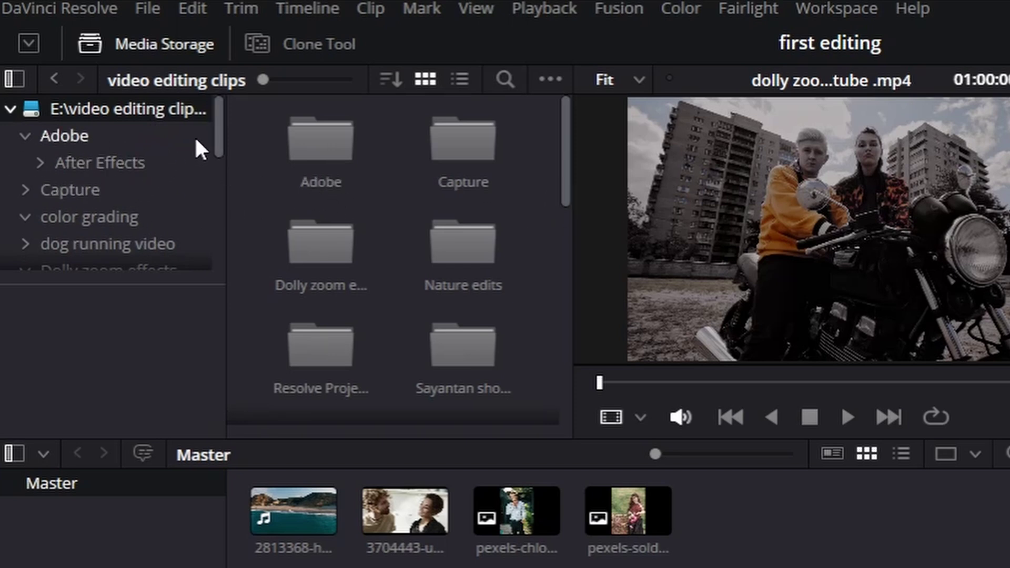
pyautogui.moveTo(216, 145); pyautogui.dragTo(219, 192)
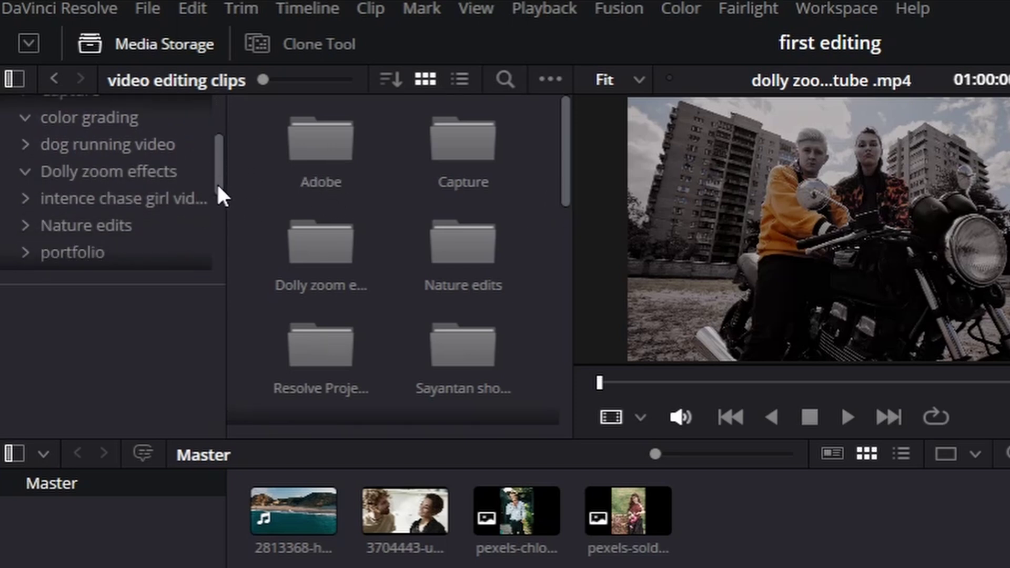
pyautogui.click(116, 174)
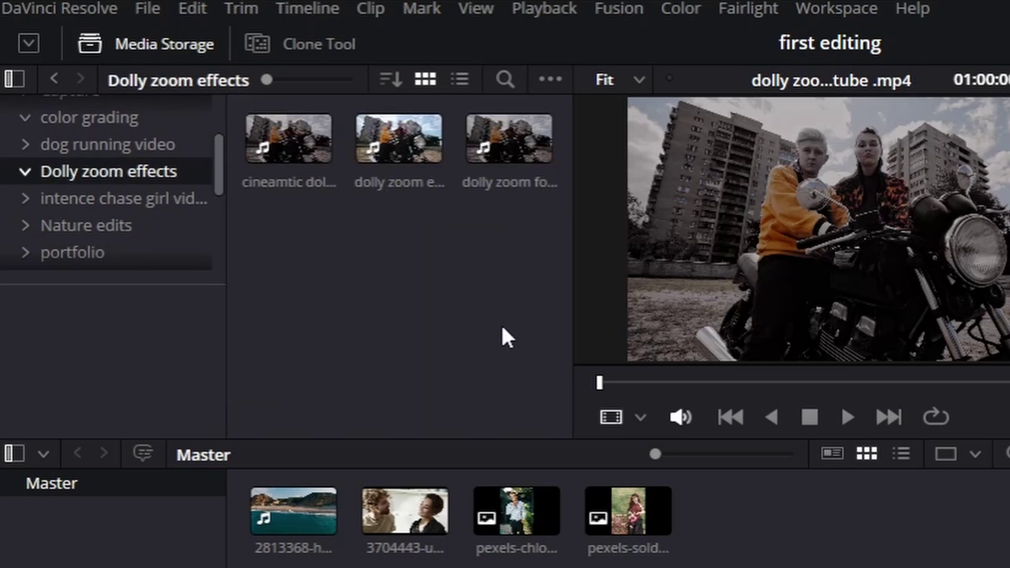
pyautogui.click(263, 145)
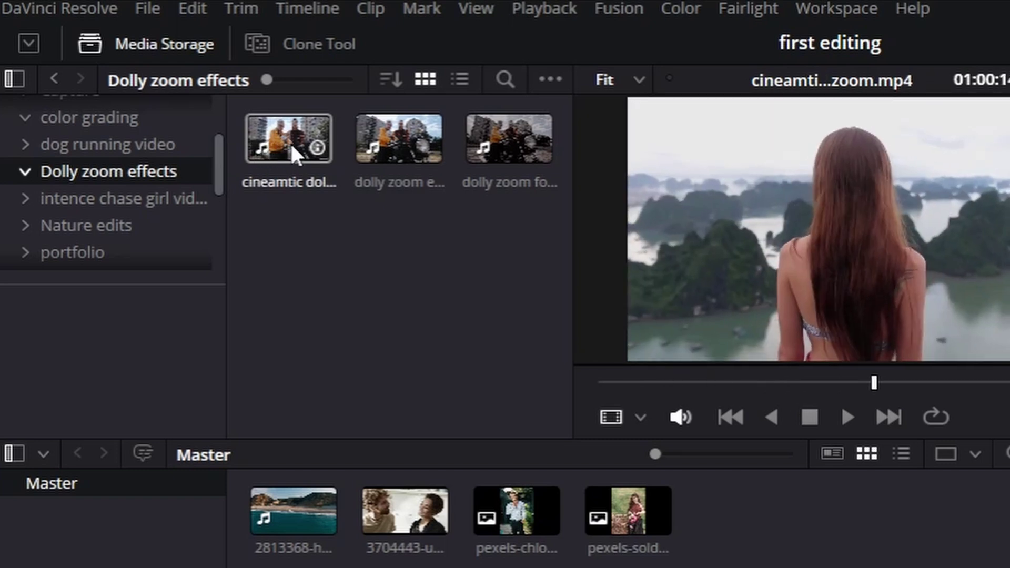
pyautogui.moveTo(285, 140); pyautogui.dragTo(760, 550)
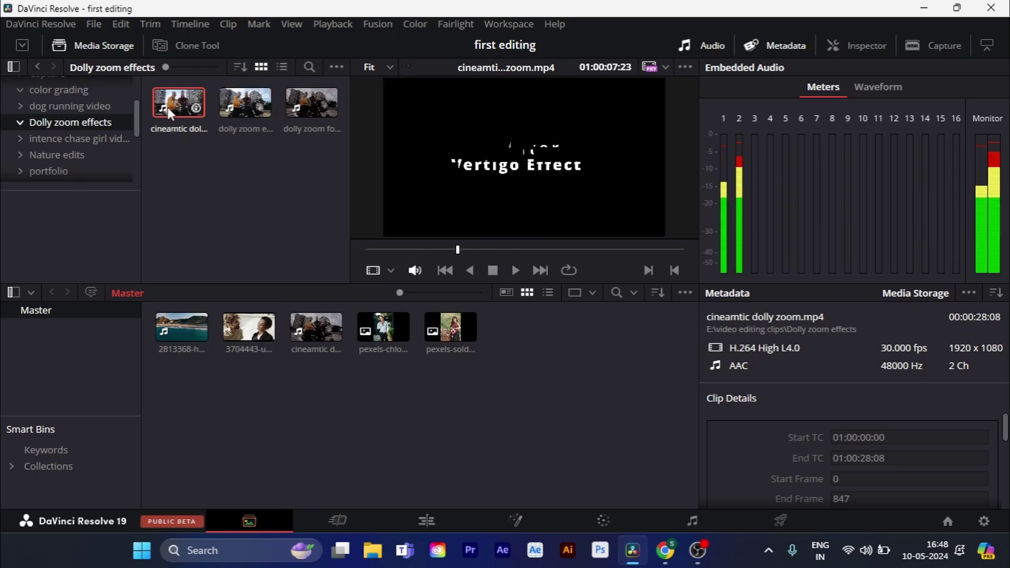
pyautogui.click(556, 396)
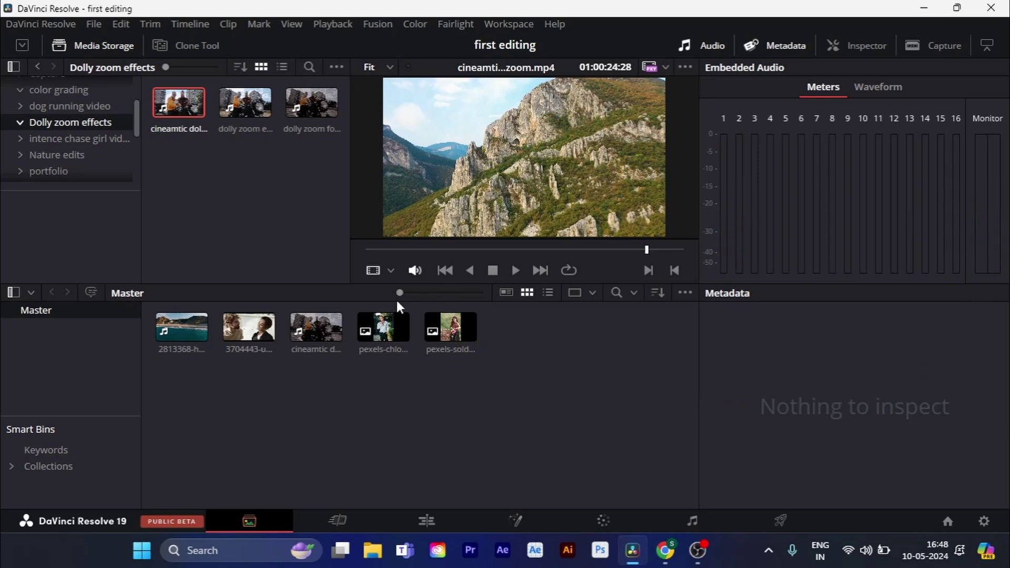
# Step: Try the media pool's metadata view and return to the thumbnail view
pyautogui.moveTo(404, 293)
pyautogui.mouseDown()
pyautogui.moveTo(437, 294)
pyautogui.moveTo(398, 291)
pyautogui.mouseUp()
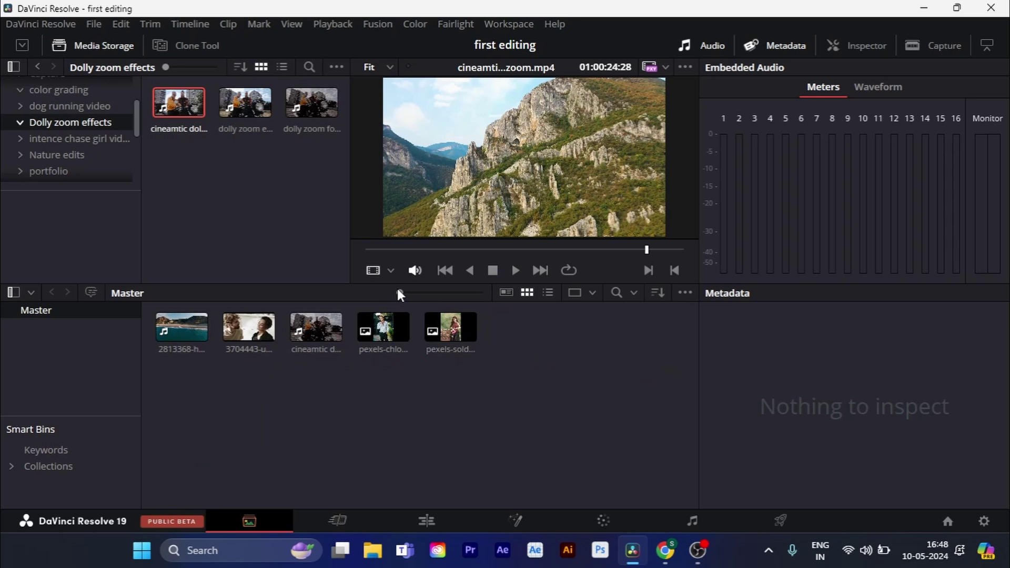
pyautogui.click(507, 293)
pyautogui.click(504, 293)
pyautogui.click(522, 293)
# Step: Try the single and the split layout of the media pool, ending with two side-by-side bin panes
pyautogui.click(591, 293)
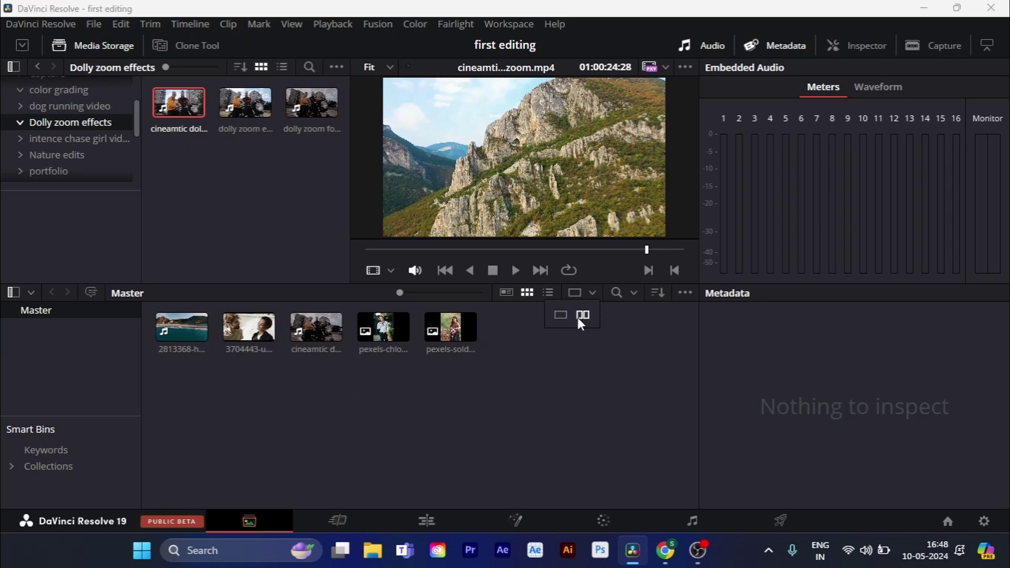
pyautogui.click(560, 315)
pyautogui.click(592, 295)
pyautogui.click(583, 318)
# Step: Search the second media pool pane for "dolly" by file name and preview the matching clip
pyautogui.click(616, 293)
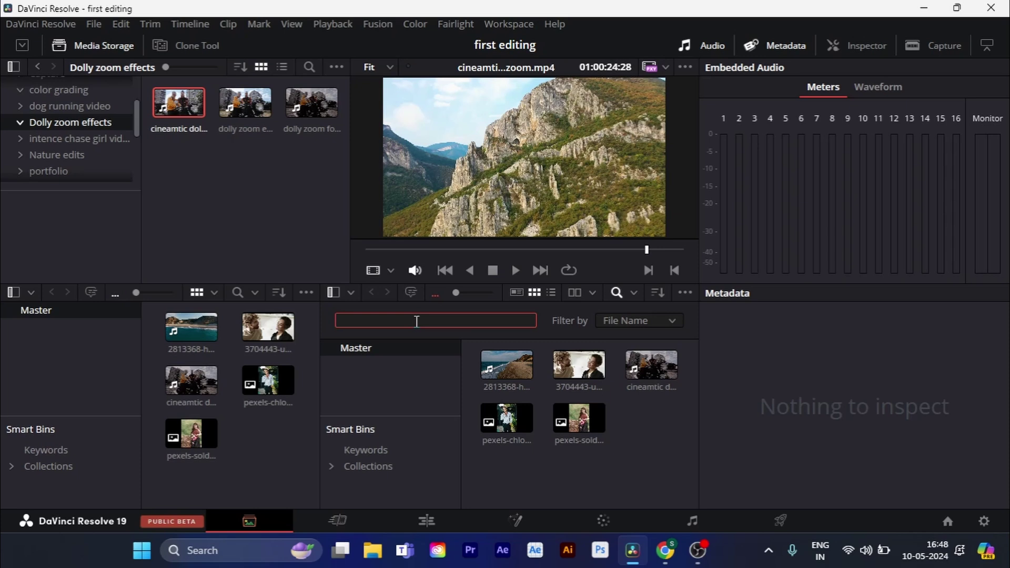
pyautogui.write('d')
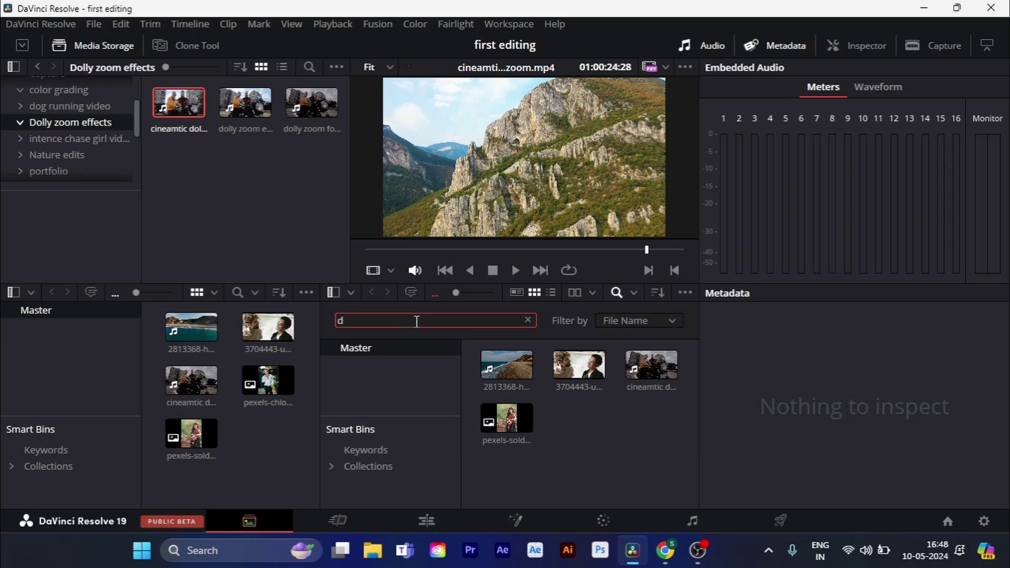
pyautogui.write('olly')
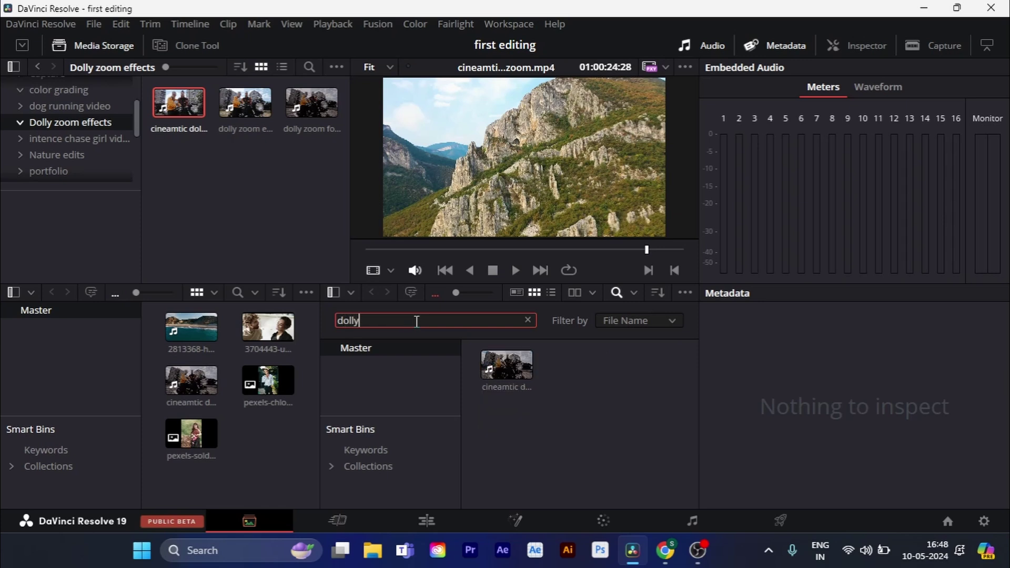
pyautogui.press('Return')
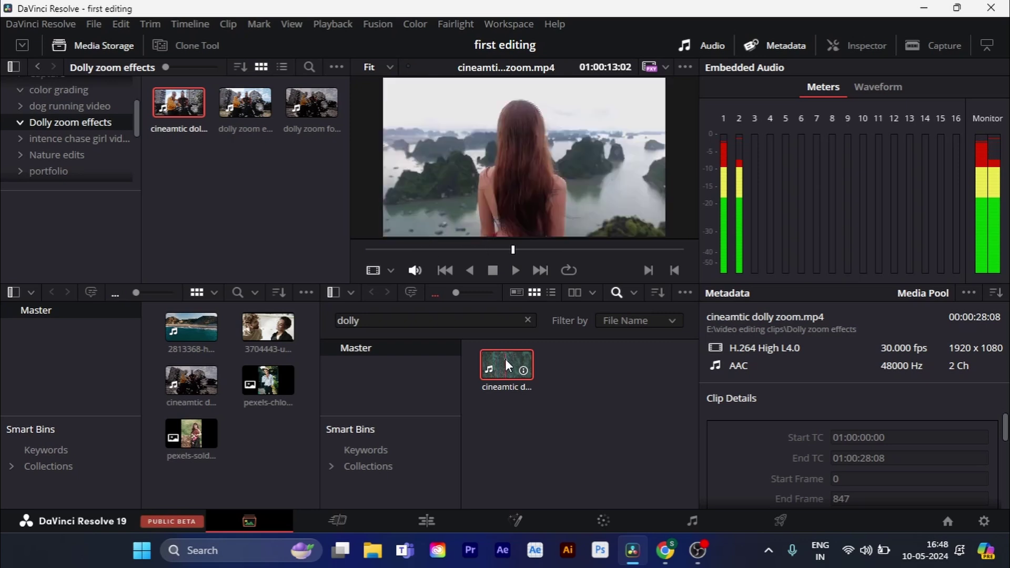
pyautogui.click(558, 385)
# Step: Clear and close the media pool search, and return the media pool to a single pane
pyautogui.click(527, 319)
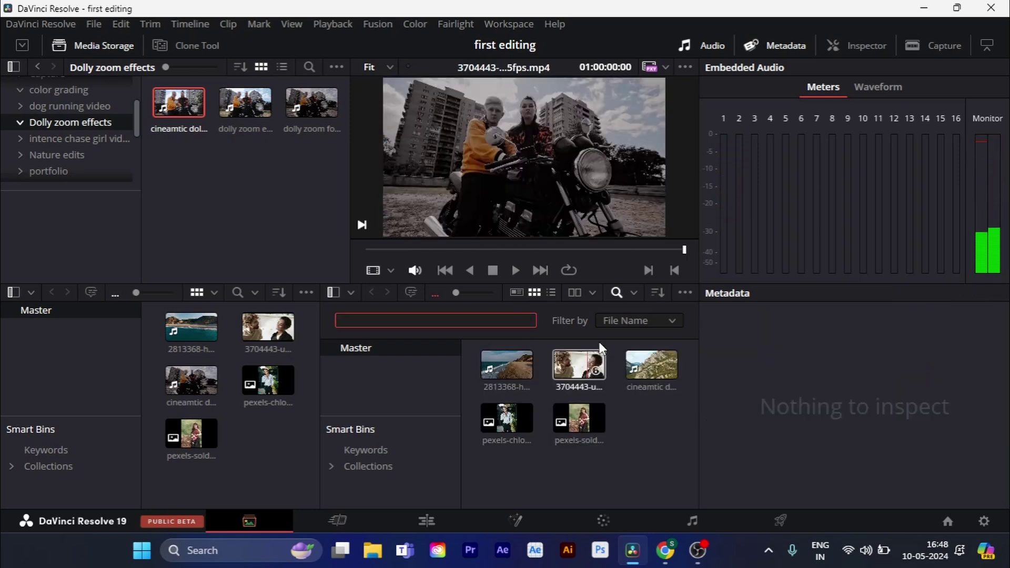
pyautogui.click(615, 296)
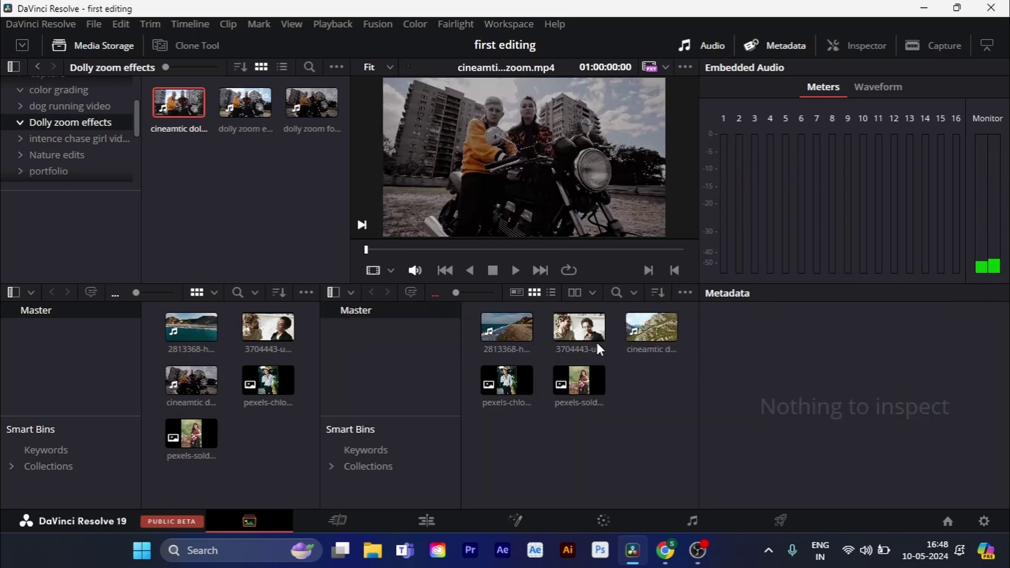
pyautogui.click(592, 293)
pyautogui.click(560, 315)
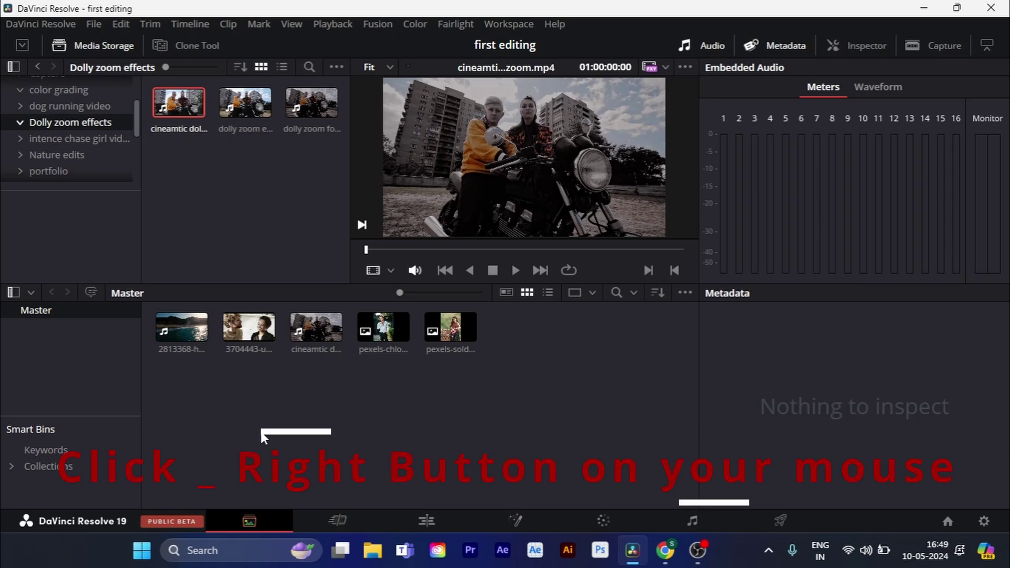
# Step: Create a new bin named photo in the Master bin
pyautogui.rightClick(530, 368)
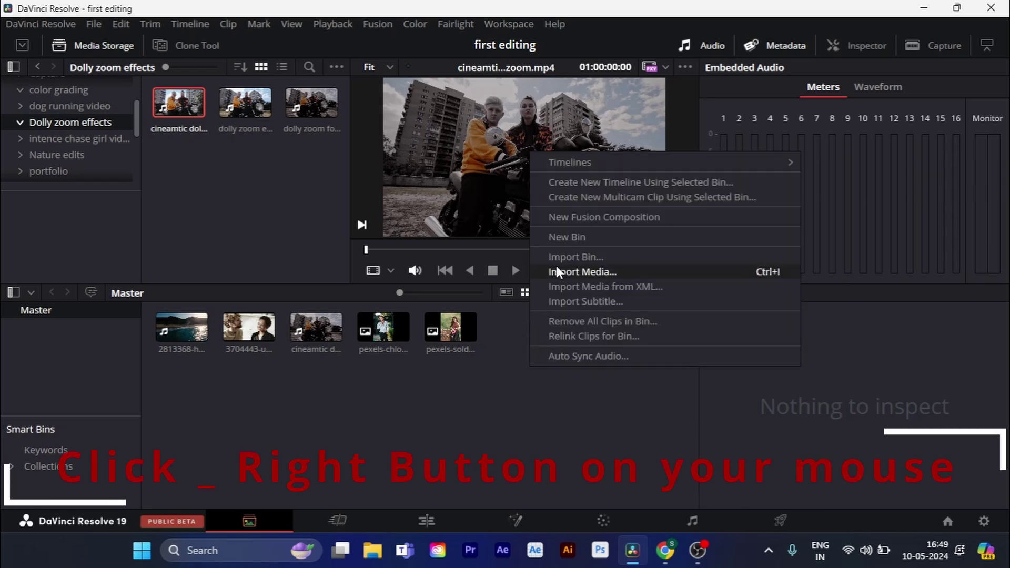
pyautogui.click(574, 238)
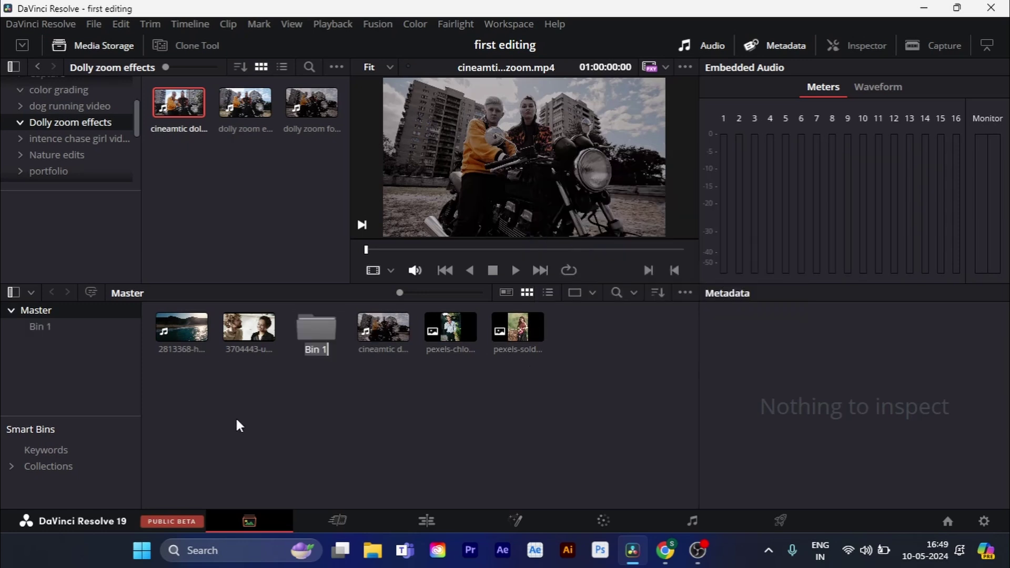
pyautogui.press('BackSpace')
pyautogui.write('photo')
pyautogui.press('Return')
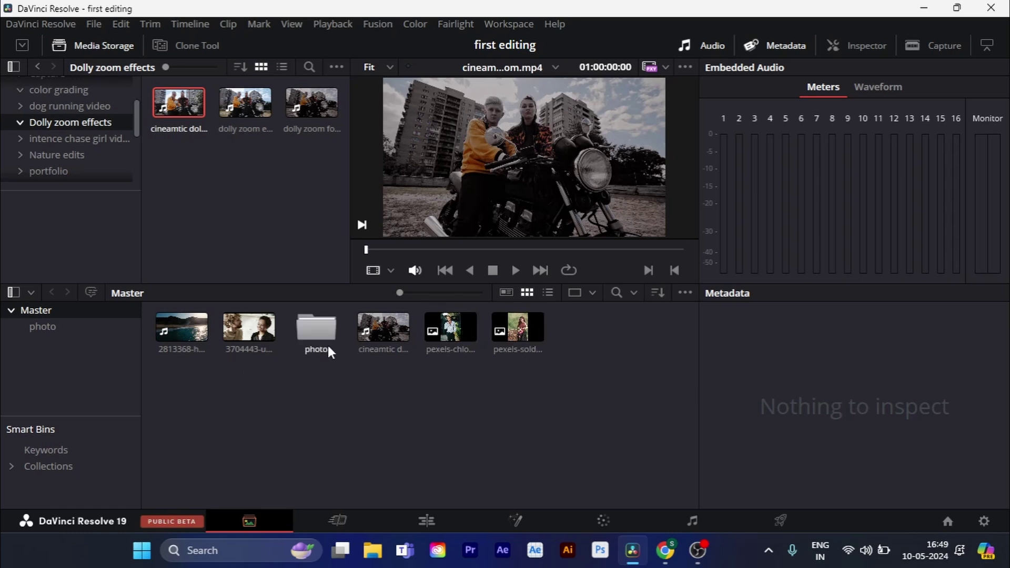
# Step: Move the two pexels photos into the photo bin, check its contents, and return to the Master bin
pyautogui.moveTo(557, 379); pyautogui.dragTo(449, 324)
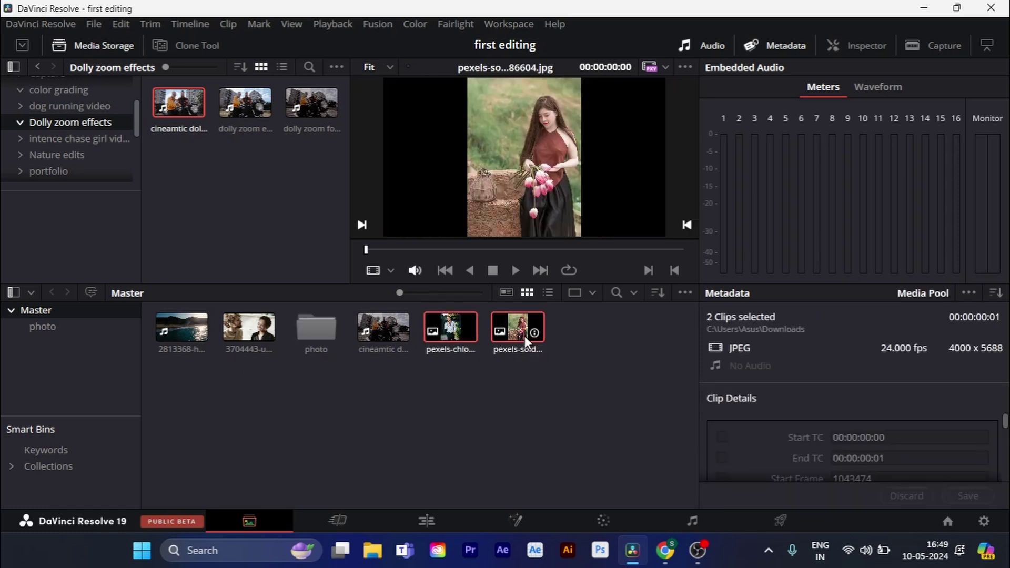
pyautogui.moveTo(525, 333); pyautogui.dragTo(407, 383)
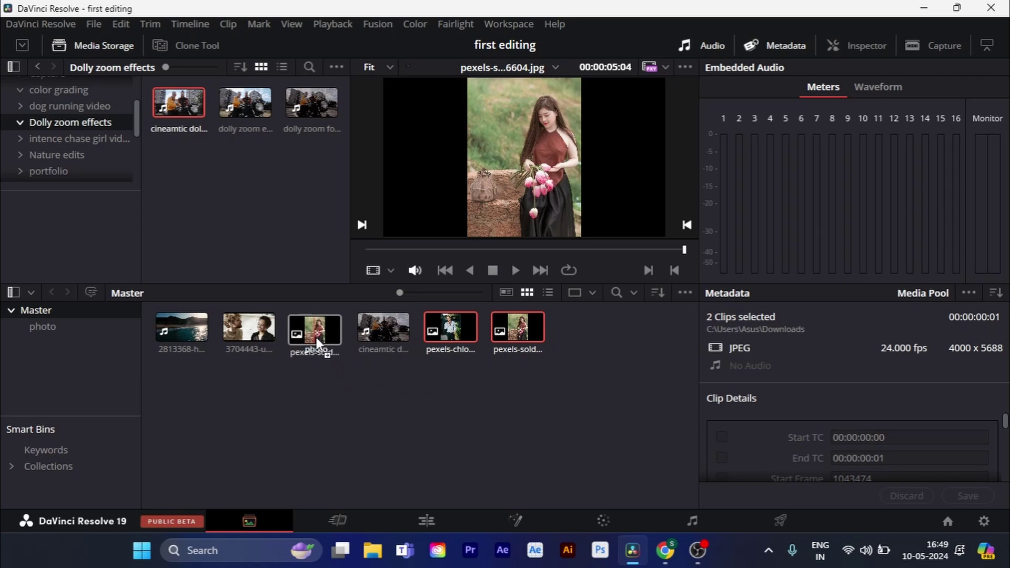
pyautogui.moveTo(316, 336); pyautogui.dragTo(316, 336)
pyautogui.doubleClick(382, 352)
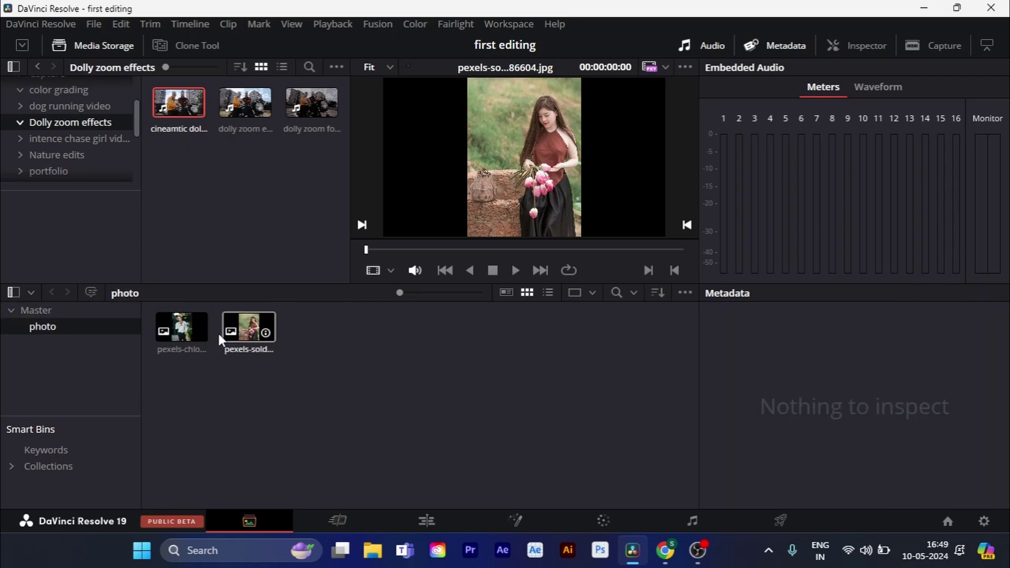
pyautogui.click(37, 315)
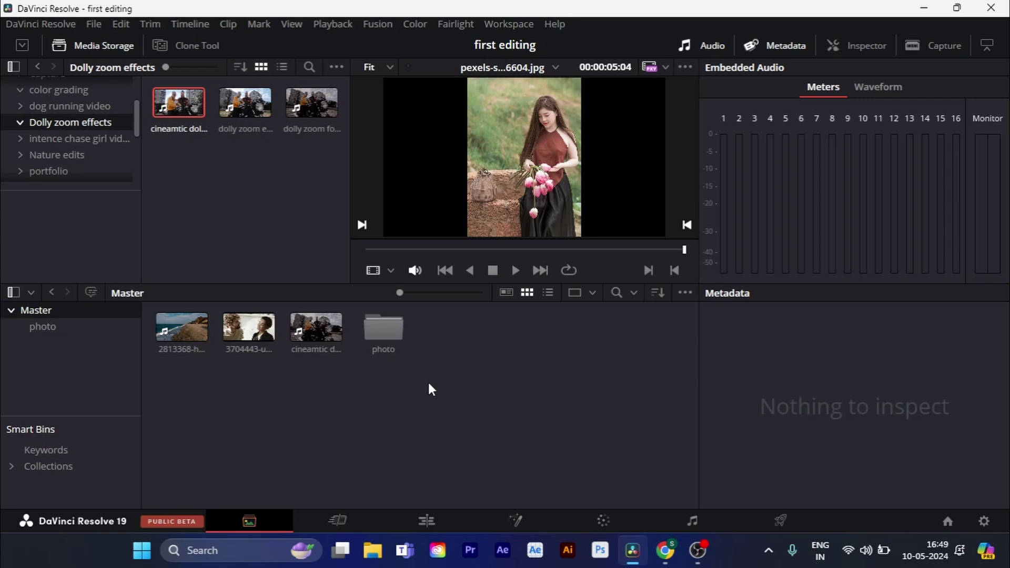
# Step: Create a new bin named video in the Master bin
pyautogui.rightClick(437, 368)
pyautogui.click(490, 241)
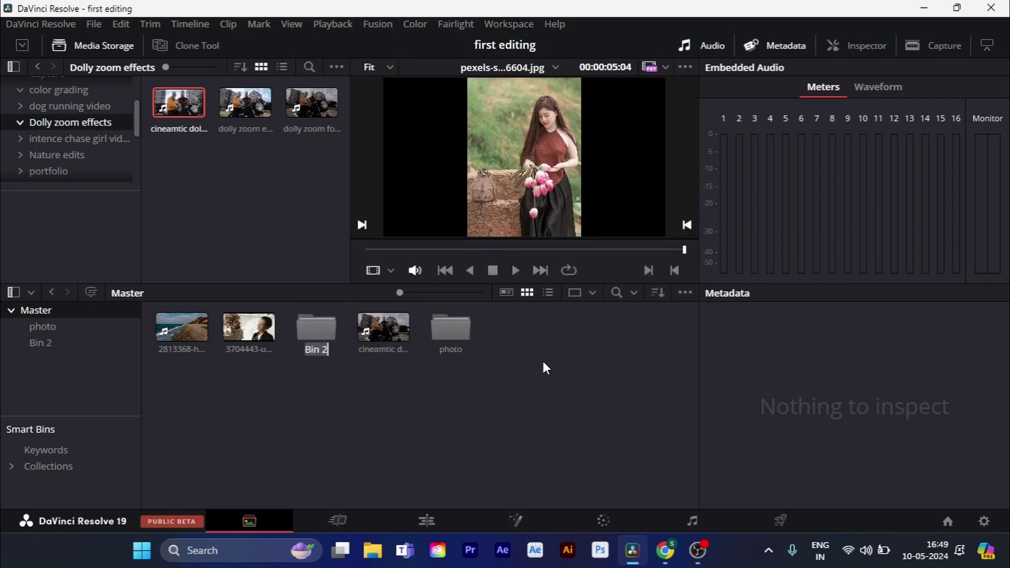
pyautogui.press('BackSpace')
pyautogui.write('video')
pyautogui.press('Return')
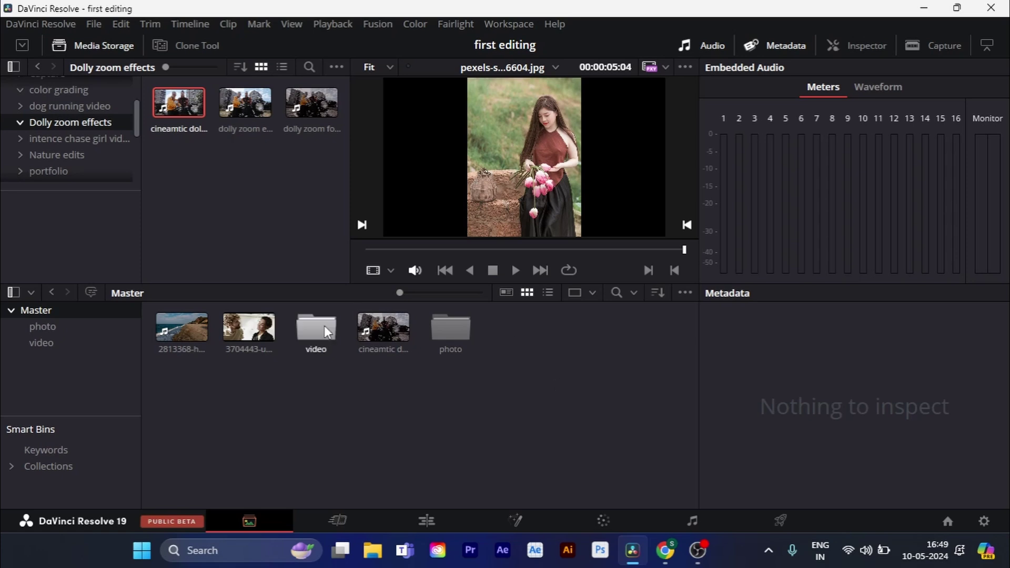
# Step: Move the 2813368 and 3704443 video clips into the video bin and open the photo bin
pyautogui.moveTo(257, 375); pyautogui.dragTo(171, 310)
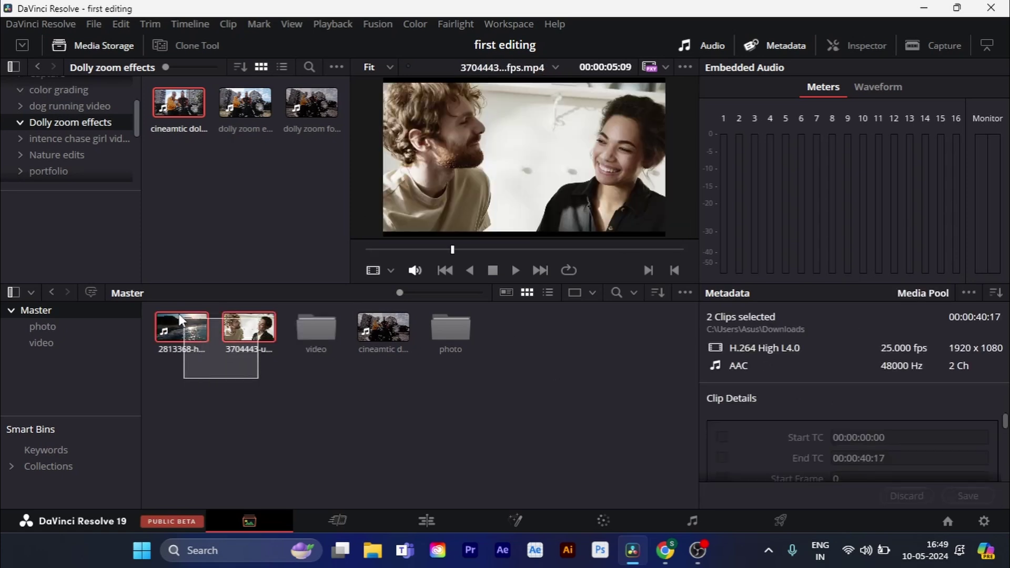
pyautogui.moveTo(240, 340); pyautogui.dragTo(320, 330)
pyautogui.click(69, 327)
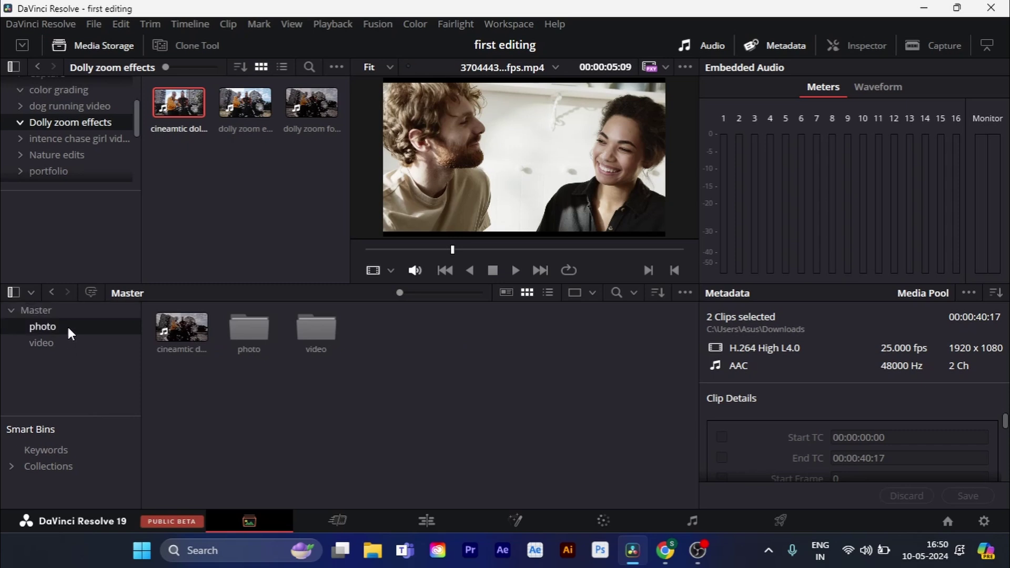
# Step: Check the contents of the video bin, the Master bin and the photo bin
pyautogui.click(67, 343)
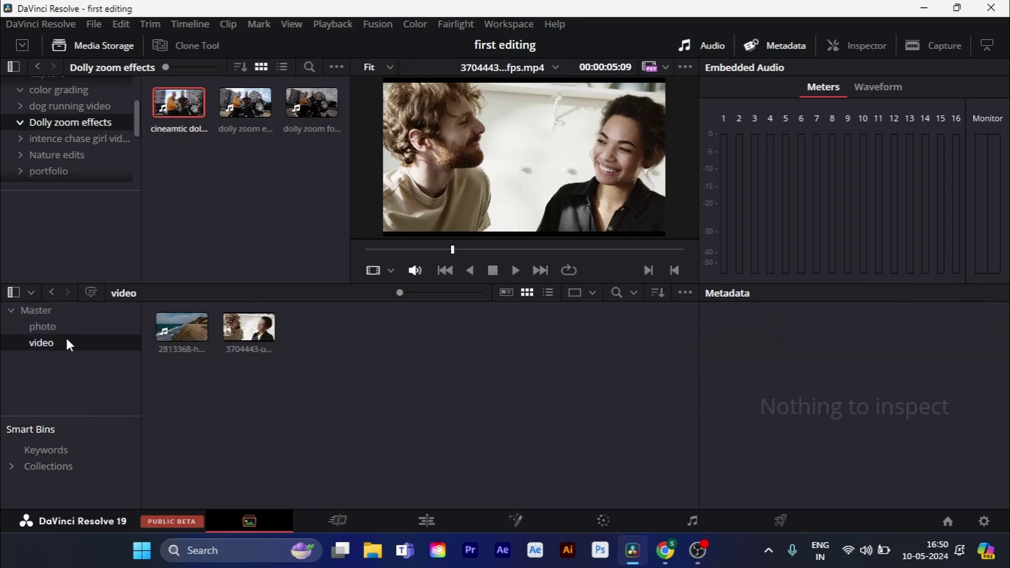
pyautogui.click(53, 310)
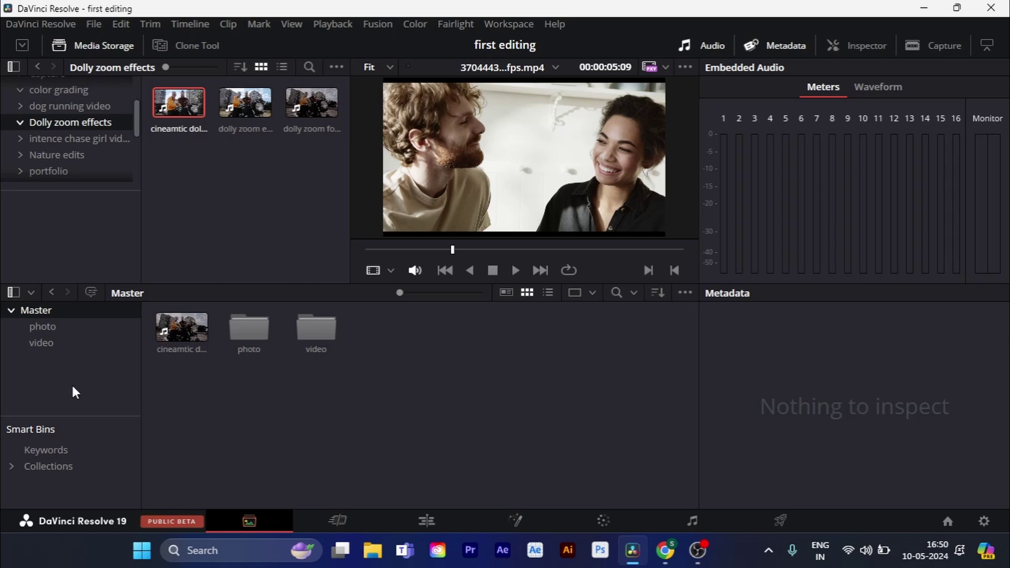
pyautogui.click(41, 332)
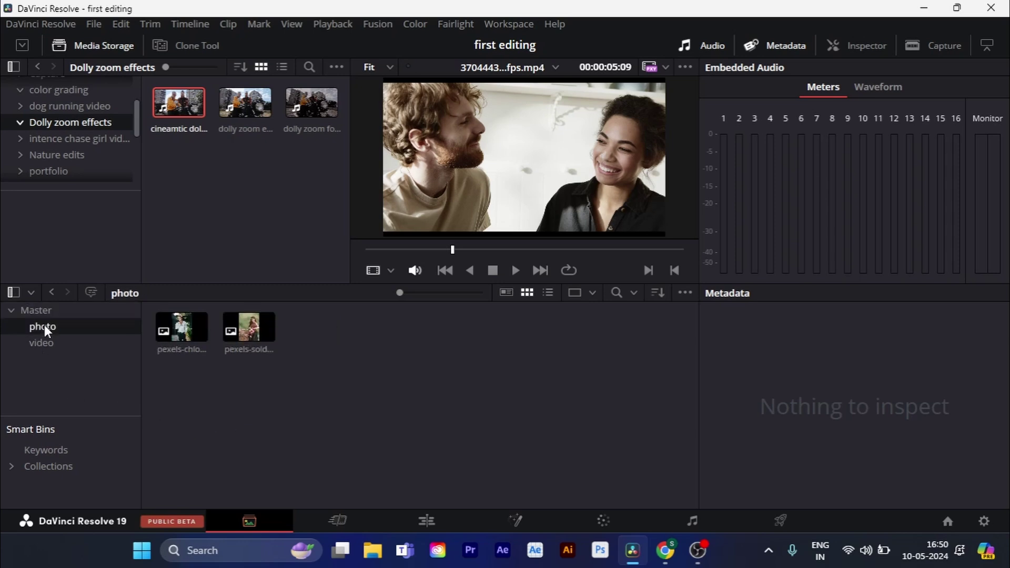
# Step: Rename the photo bin as girl
pyautogui.rightClick(44, 327)
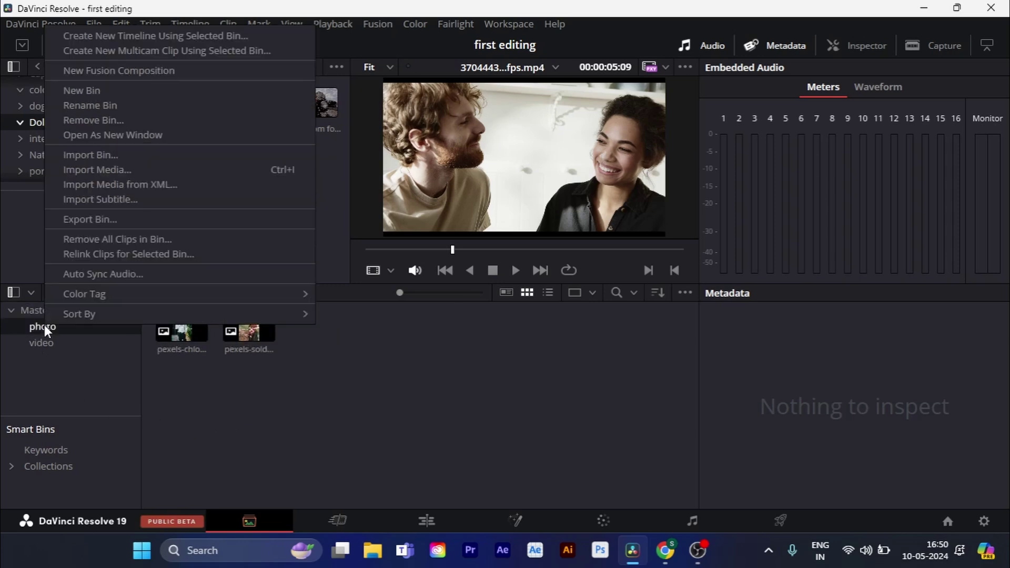
pyautogui.click(115, 108)
pyautogui.press('BackSpace')
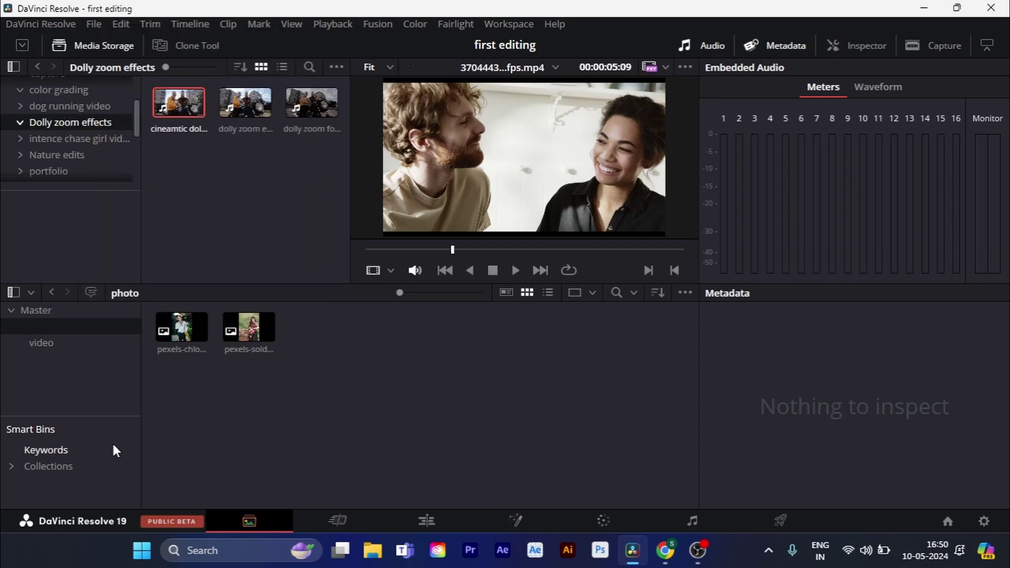
pyautogui.write('girl')
pyautogui.press('Return')
# Step: Rename the girl bin back to photo
pyautogui.rightClick(67, 320)
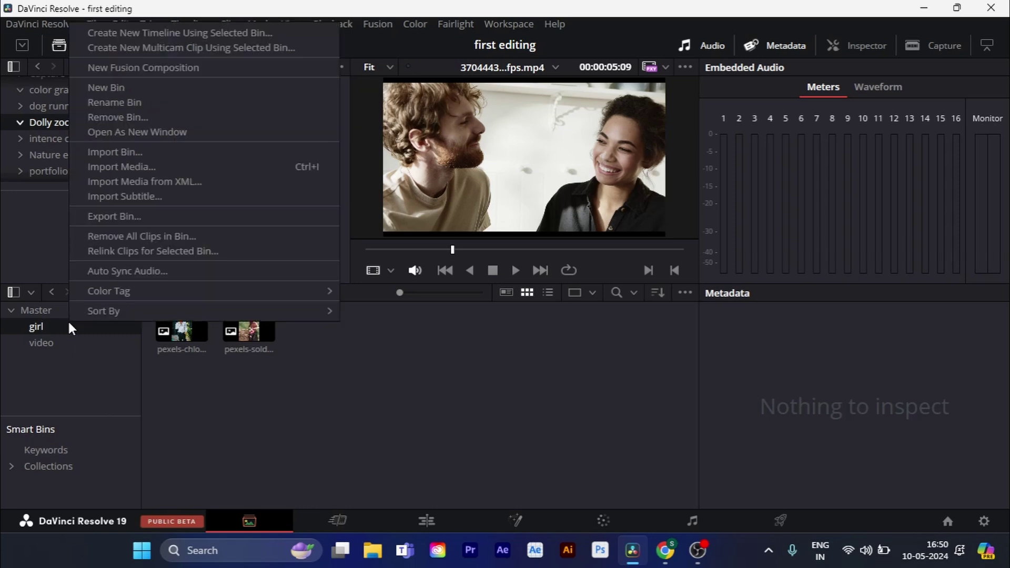
pyautogui.click(116, 106)
pyautogui.press('BackSpace')
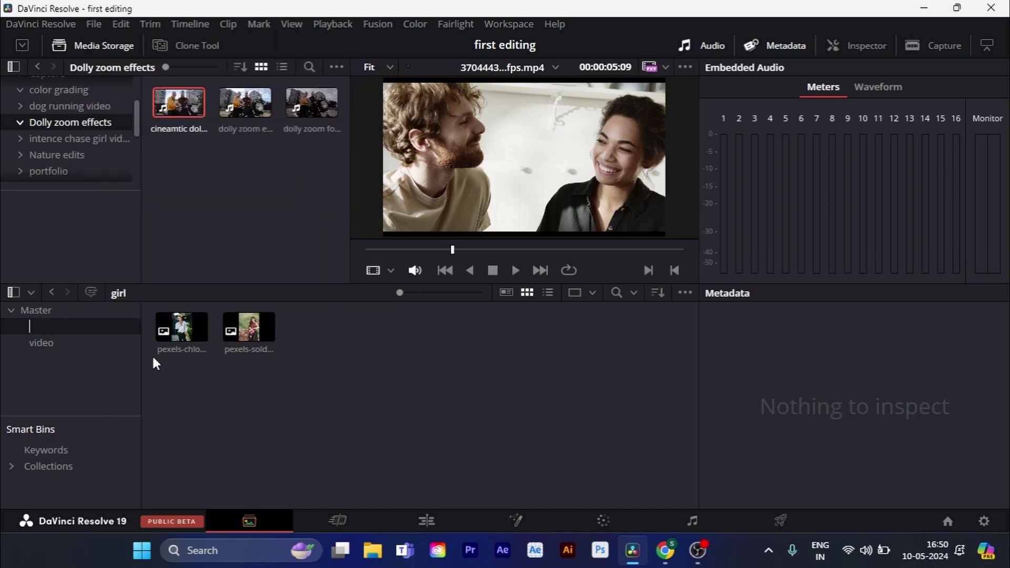
pyautogui.write('photo')
pyautogui.press('Return')
# Step: Switch the workspace to a full-screen window
pyautogui.click(509, 25)
pyautogui.click(542, 203)
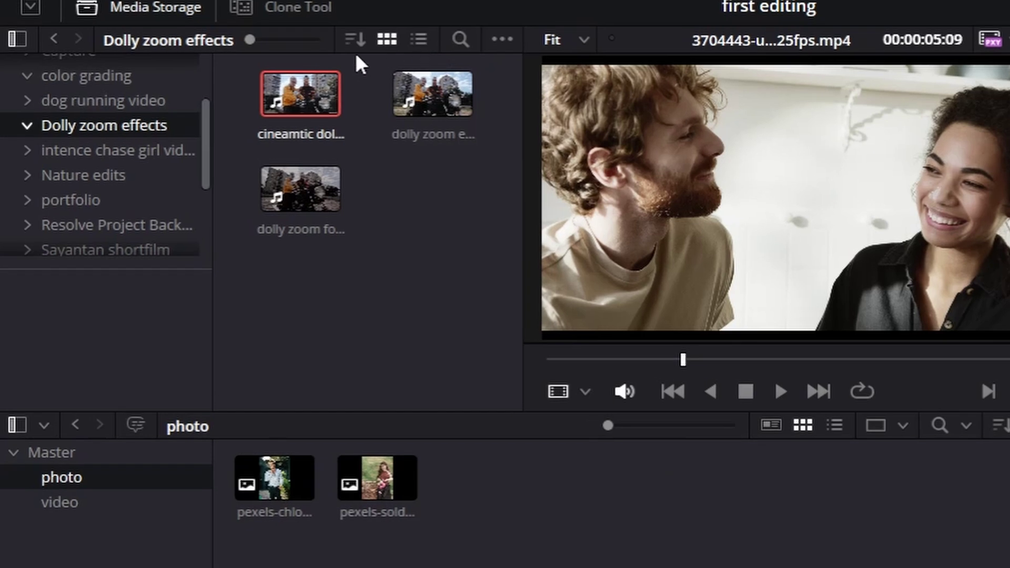
# Step: Try the list view in the media storage, return to thumbnails, and show and hide its search field
pyautogui.click(416, 39)
pyautogui.click(387, 39)
pyautogui.click(460, 39)
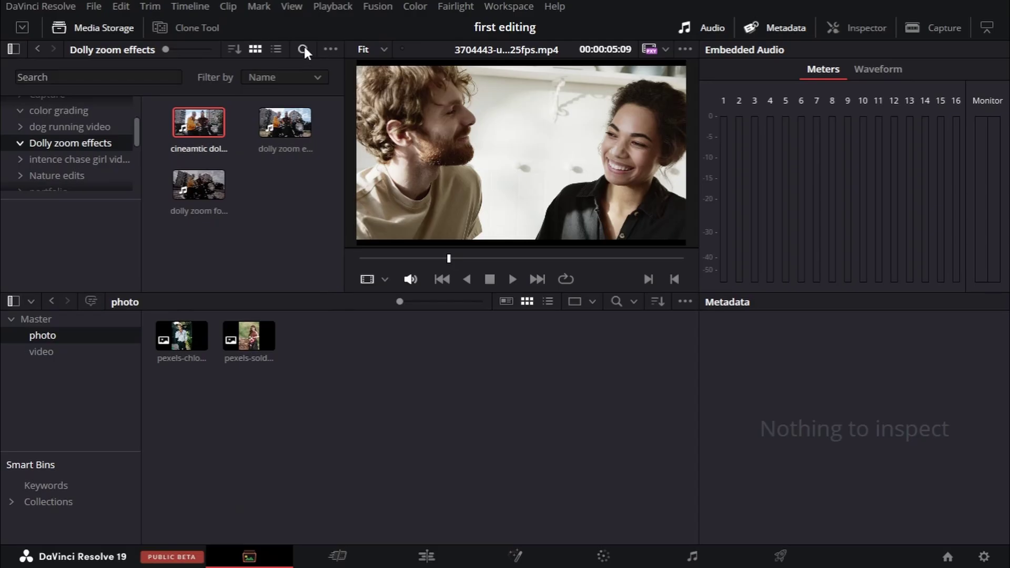
pyautogui.click(460, 39)
# Step: Hide the audio meters, toggle the metadata off and on, and leave the metadata display at full height
pyautogui.click(705, 27)
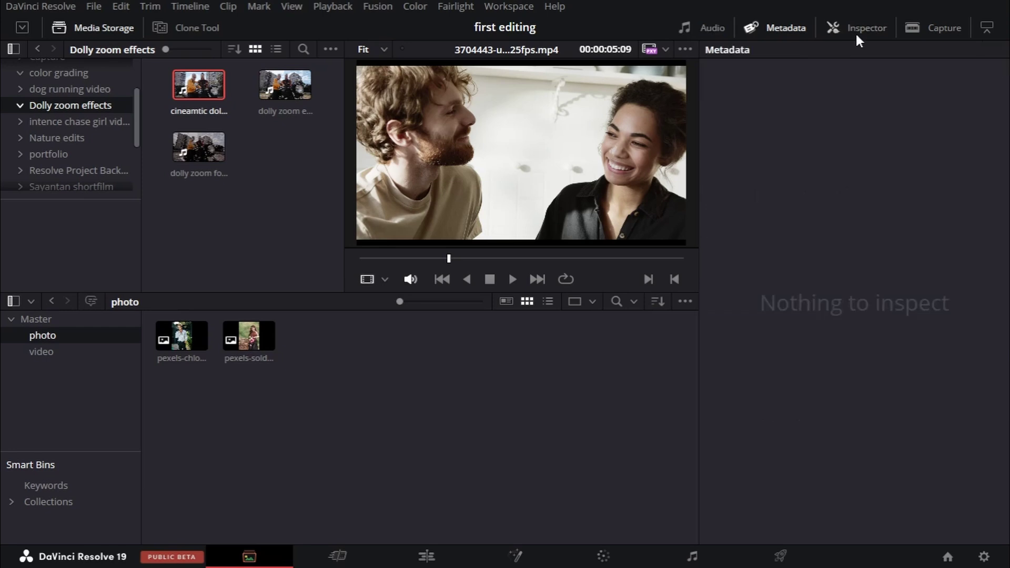
pyautogui.click(771, 29)
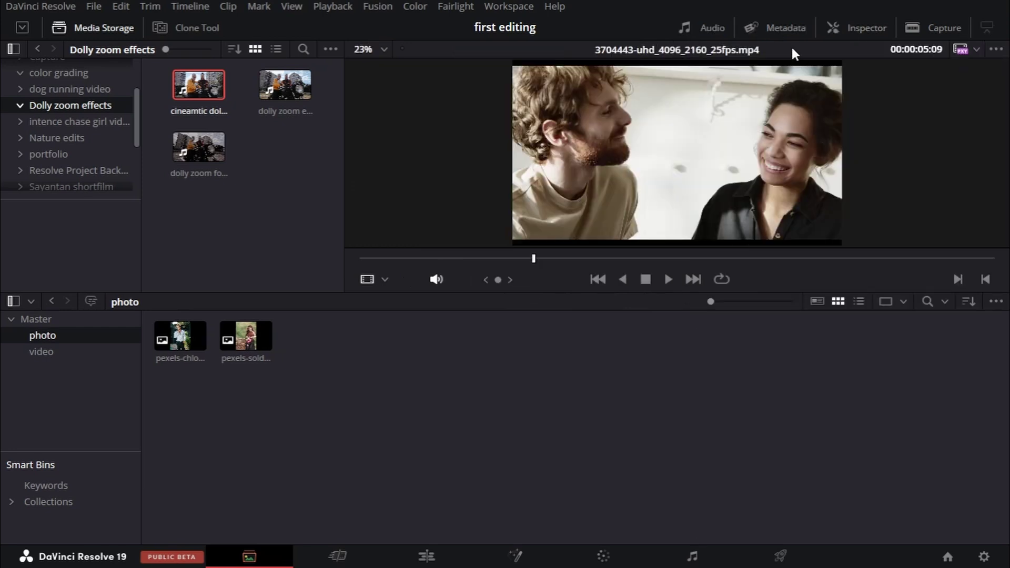
pyautogui.click(788, 29)
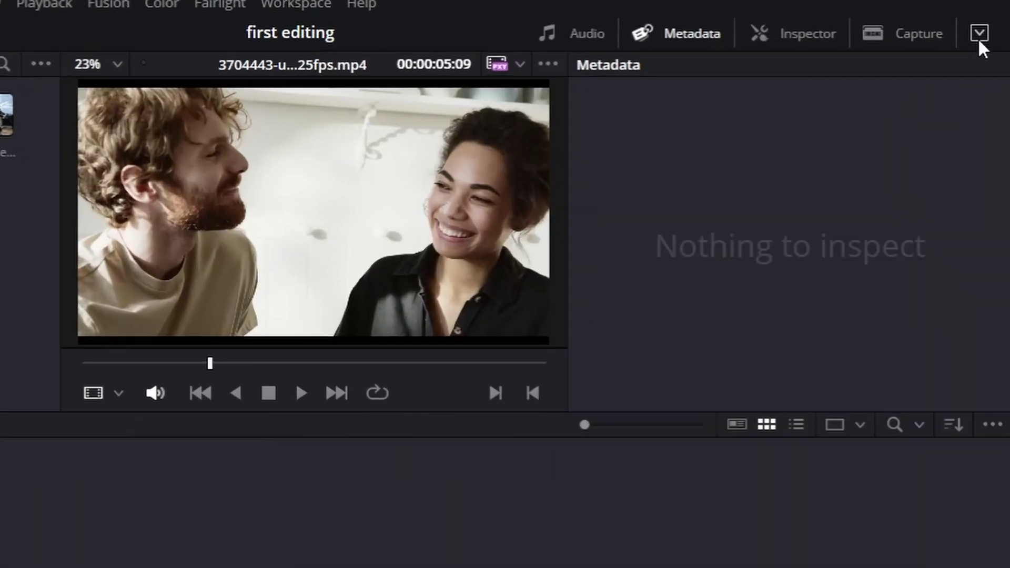
pyautogui.click(979, 42)
pyautogui.click(979, 41)
pyautogui.click(979, 41)
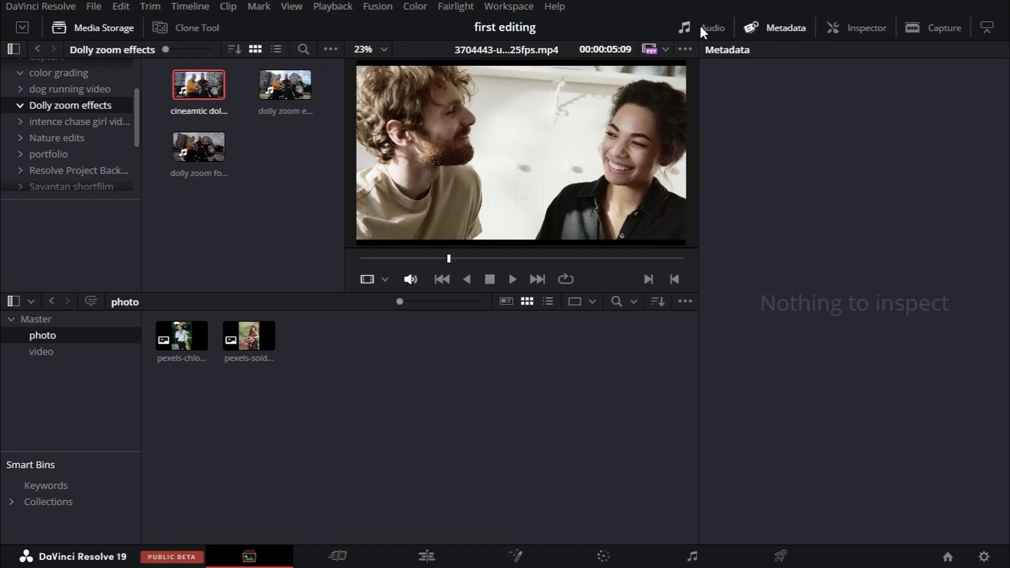
# Step: Show the audio meters at full height, trying the half-height layout, and fit the clip to the viewer
pyautogui.click(705, 28)
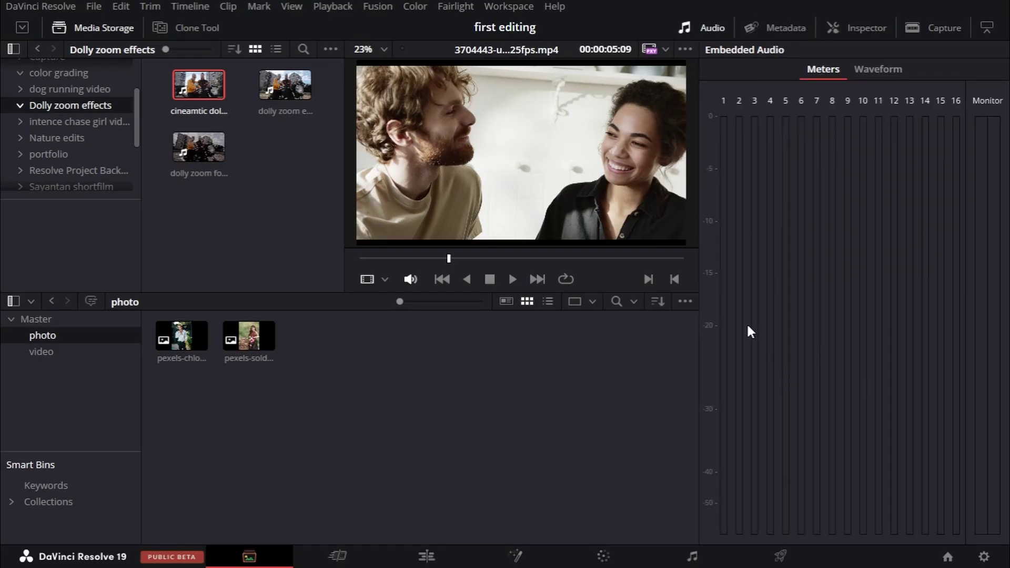
pyautogui.click(986, 27)
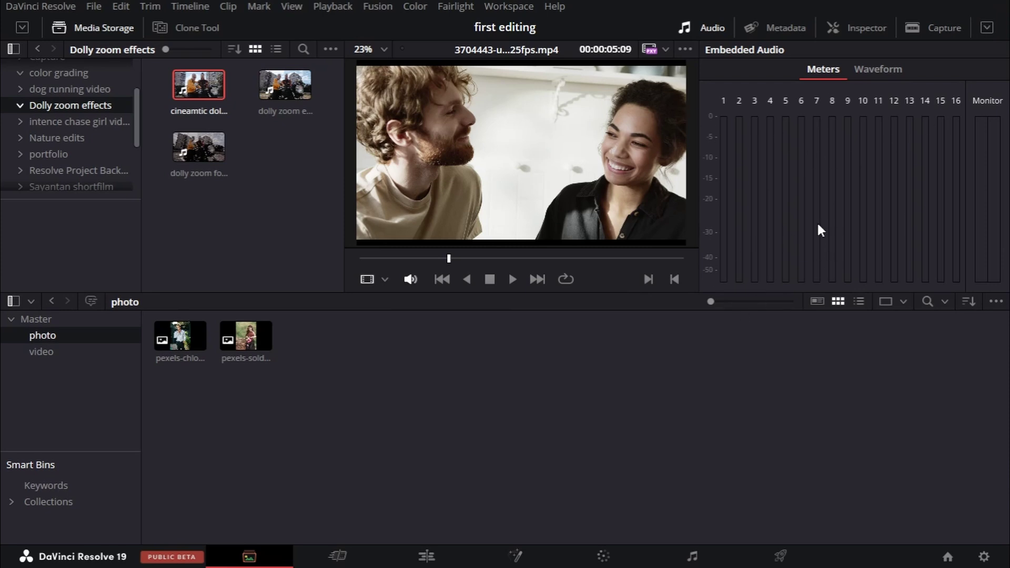
pyautogui.hotkey('shift', 'z')
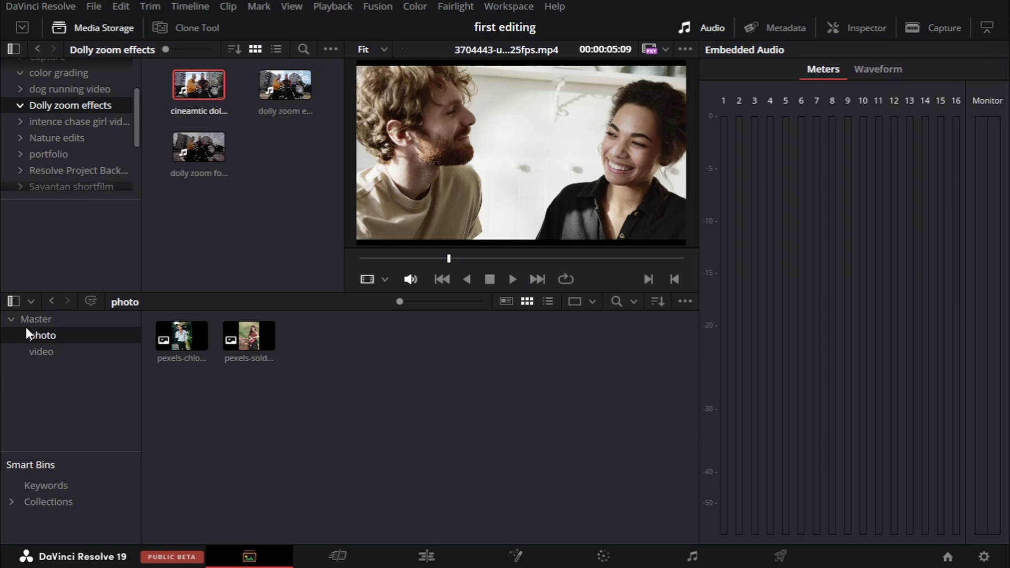
# Step: Look into the video bin and return to the Master bin
pyautogui.click(45, 352)
pyautogui.click(42, 319)
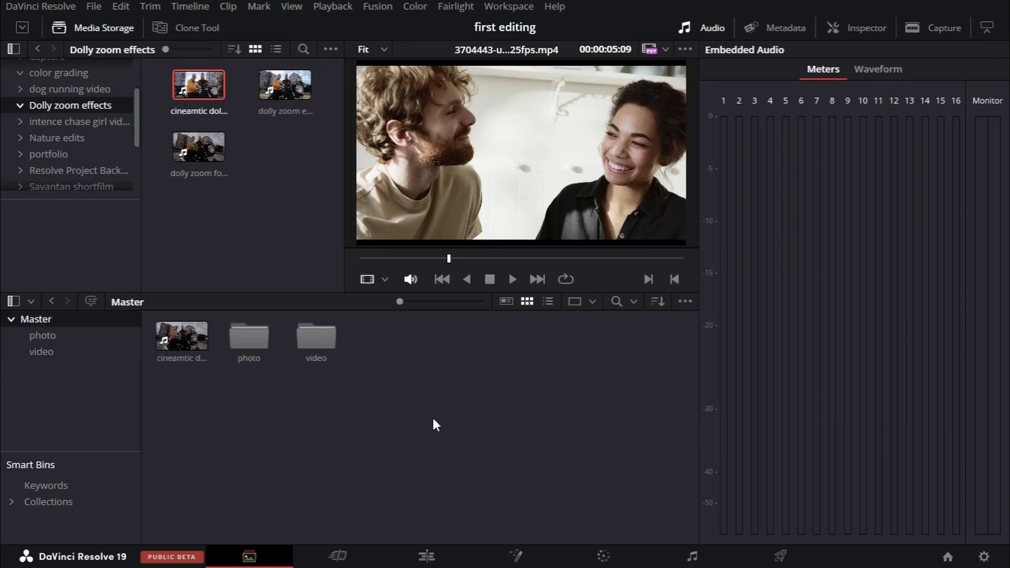